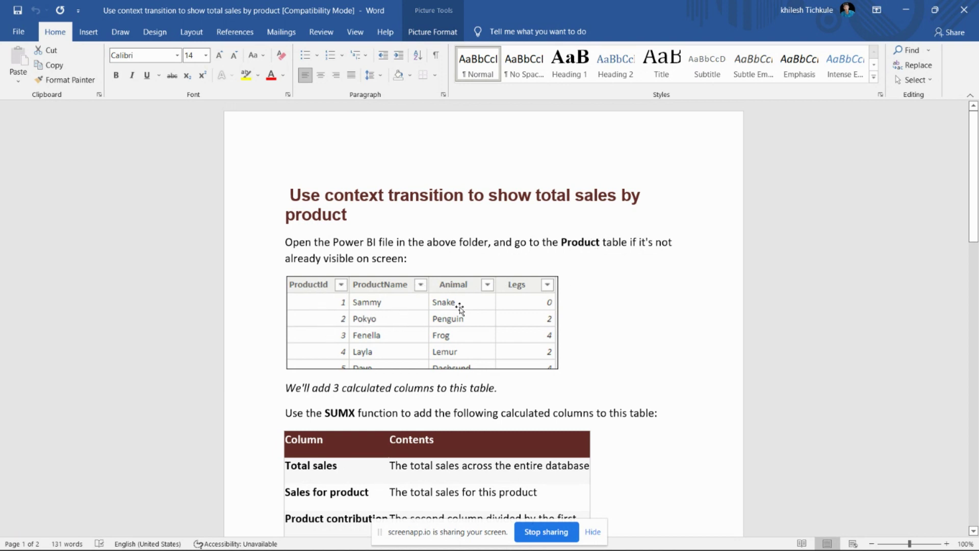
# Scroll to the expected final table in Word, then open the Power BI model diagram of table relationships
pyautogui.scroll(-3, 523, 327)
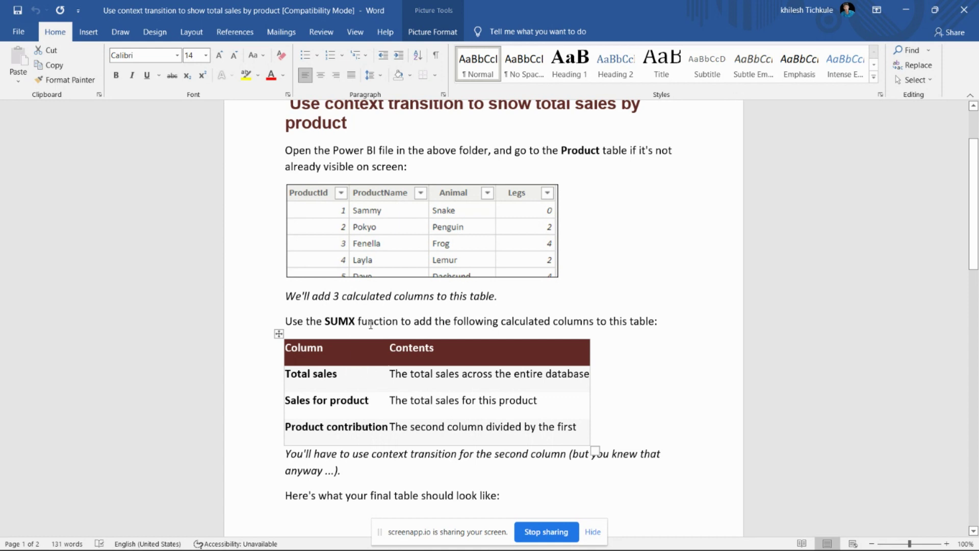
pyautogui.scroll(-1, 376, 317)
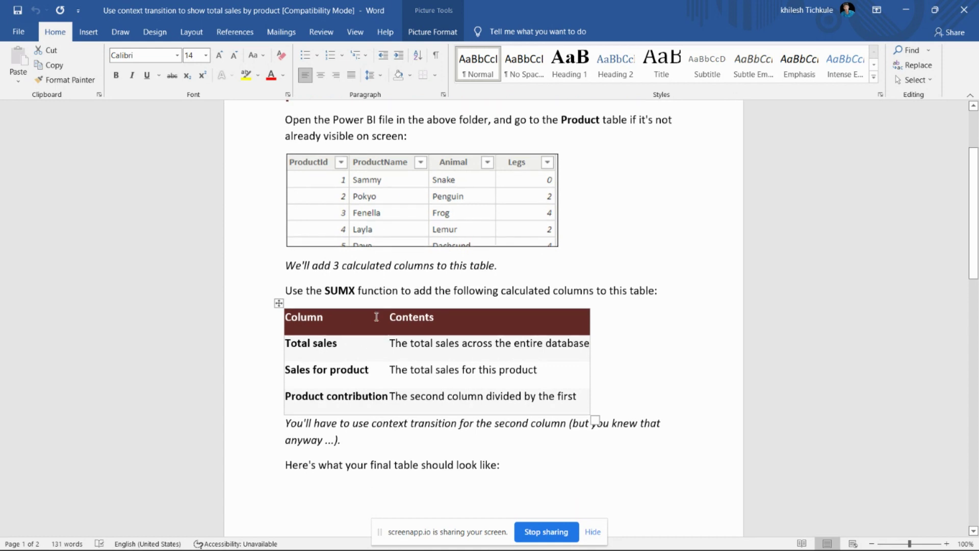
pyautogui.scroll(-1, 376, 317)
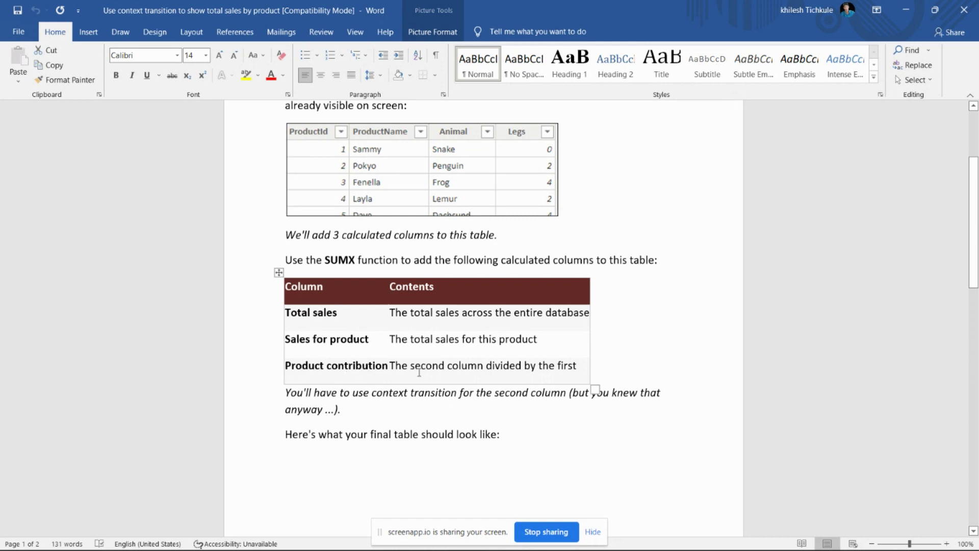
pyautogui.scroll(-5, 461, 377)
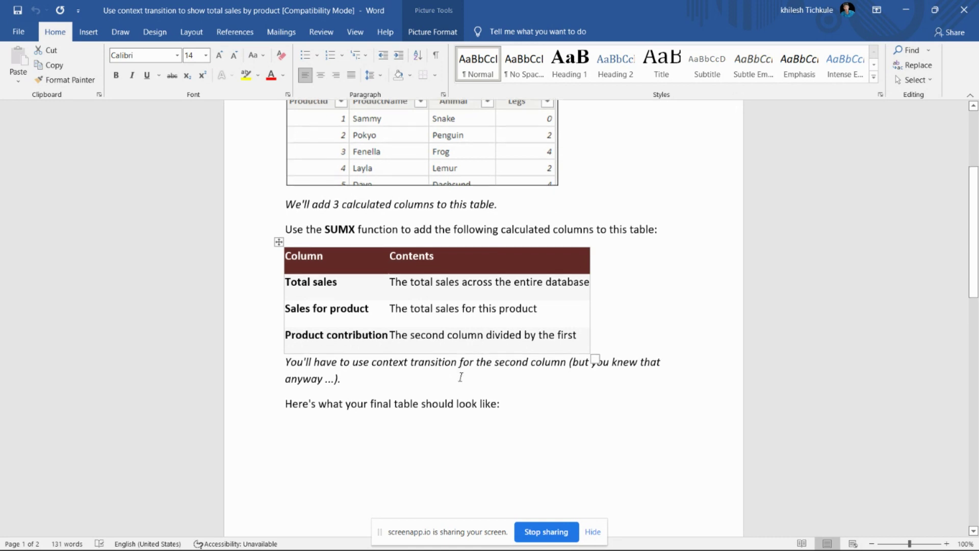
pyautogui.scroll(-5, 462, 385)
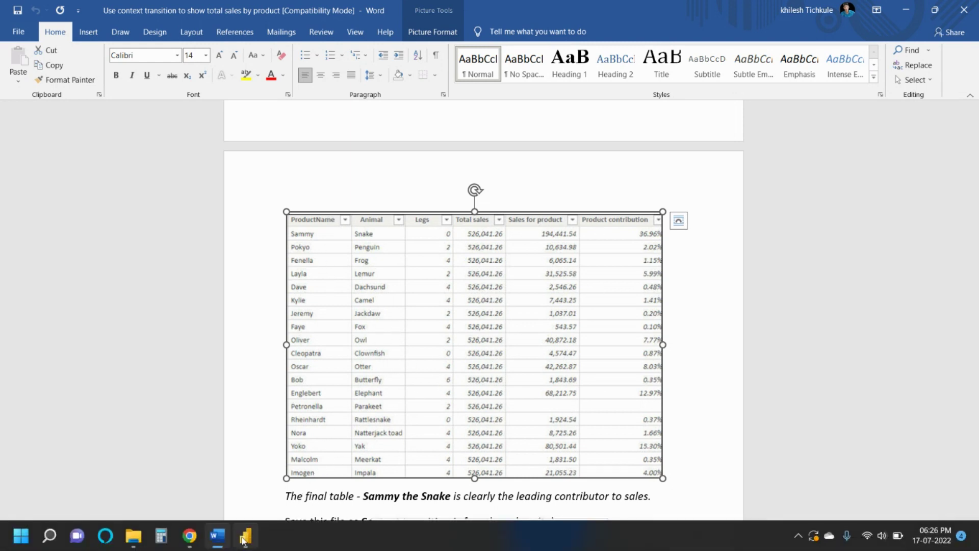
pyautogui.click(245, 541)
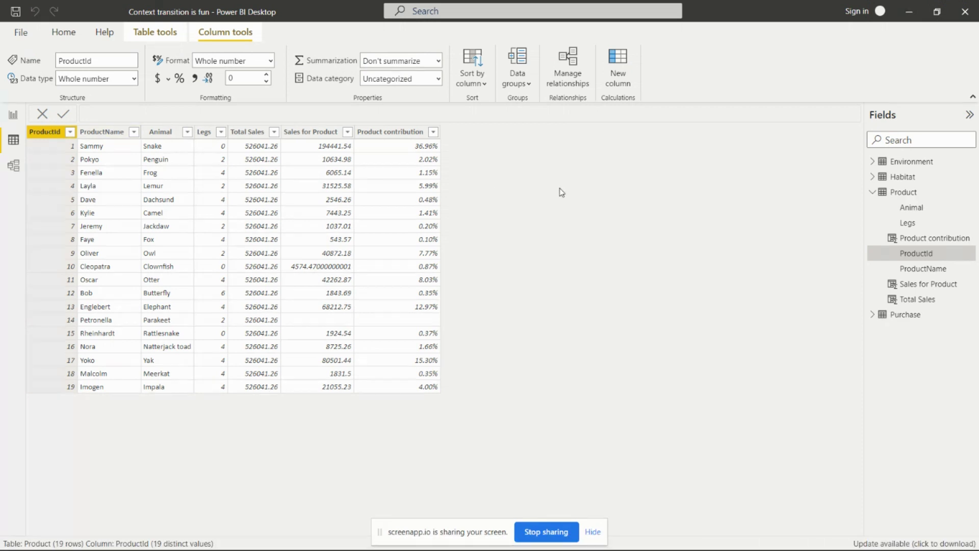
pyautogui.click(6, 170)
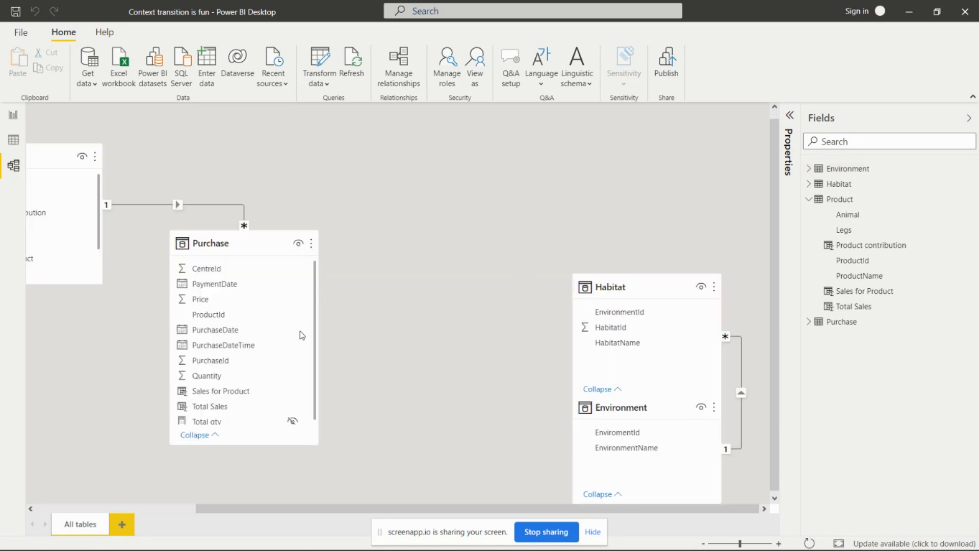
pyautogui.moveTo(82, 169); pyautogui.dragTo(165, 180)
pyautogui.moveTo(227, 241); pyautogui.dragTo(354, 230)
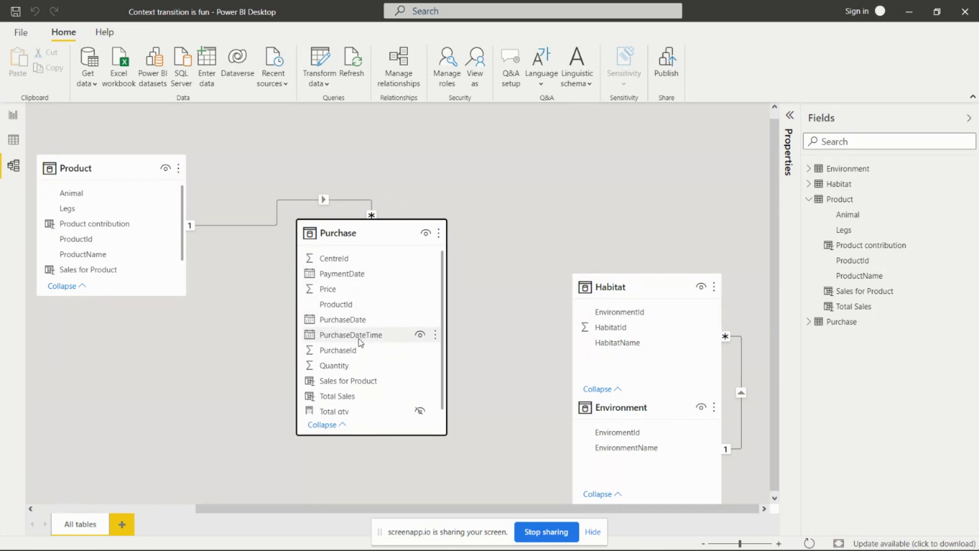
pyautogui.scroll(-1, 369, 380)
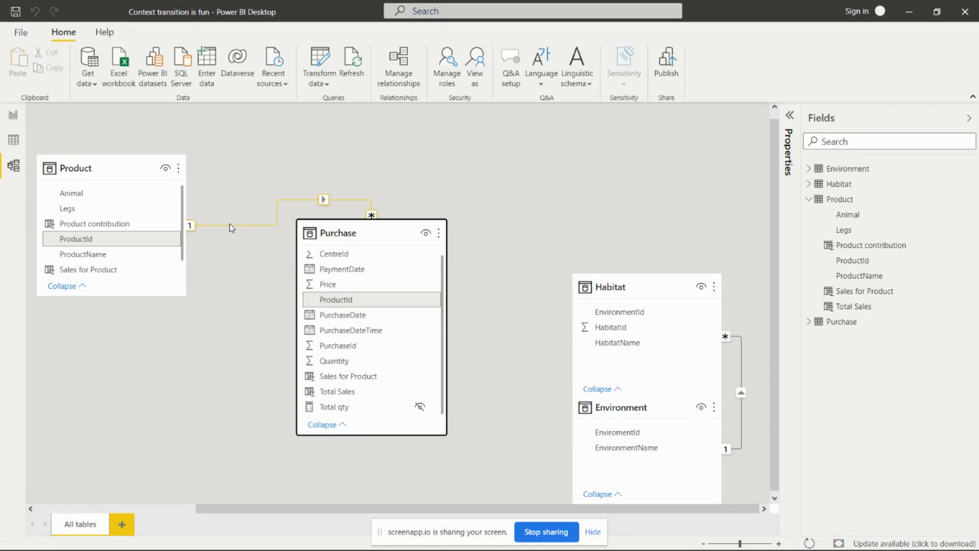
pyautogui.click(14, 141)
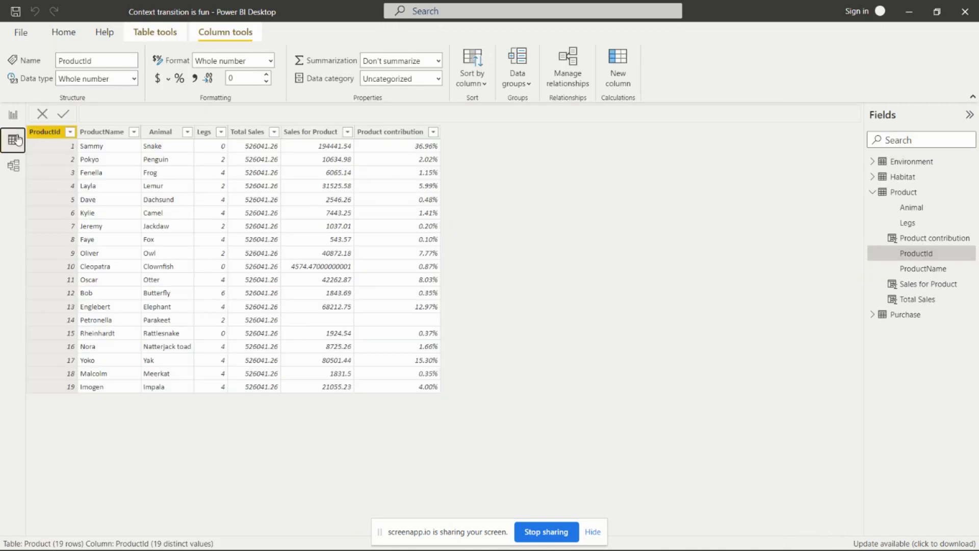
# Show the report page with the products table visual, briefly opening the Product table's options menu
pyautogui.click(14, 115)
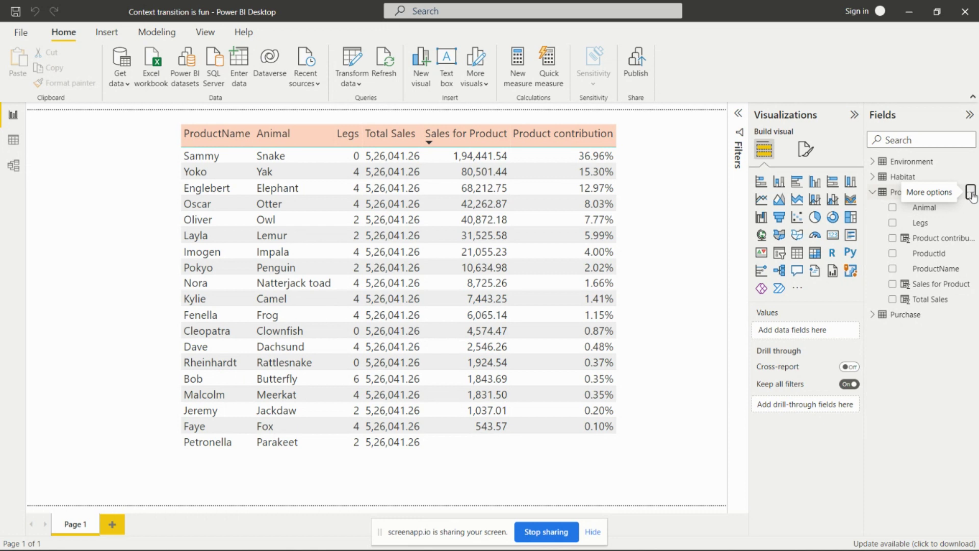
pyautogui.click(971, 195)
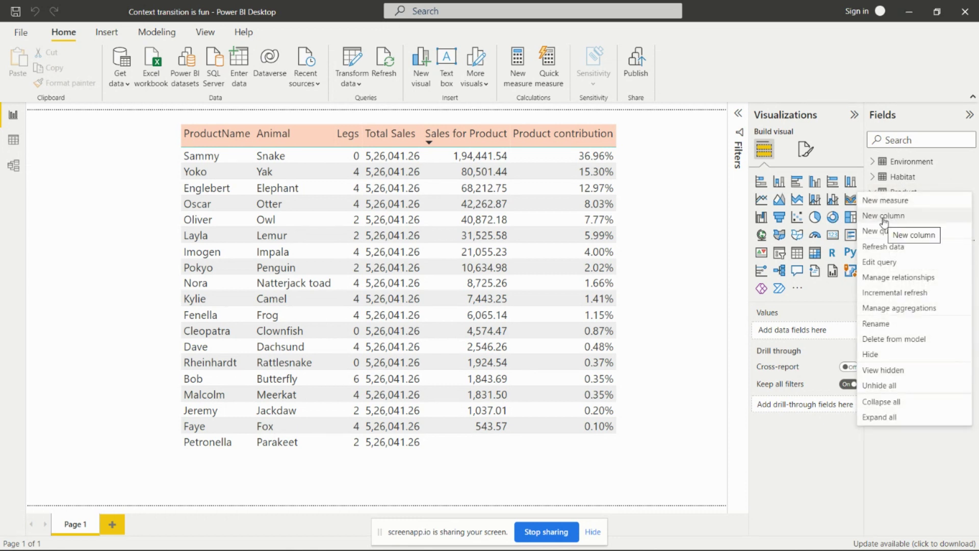
pyautogui.click(893, 467)
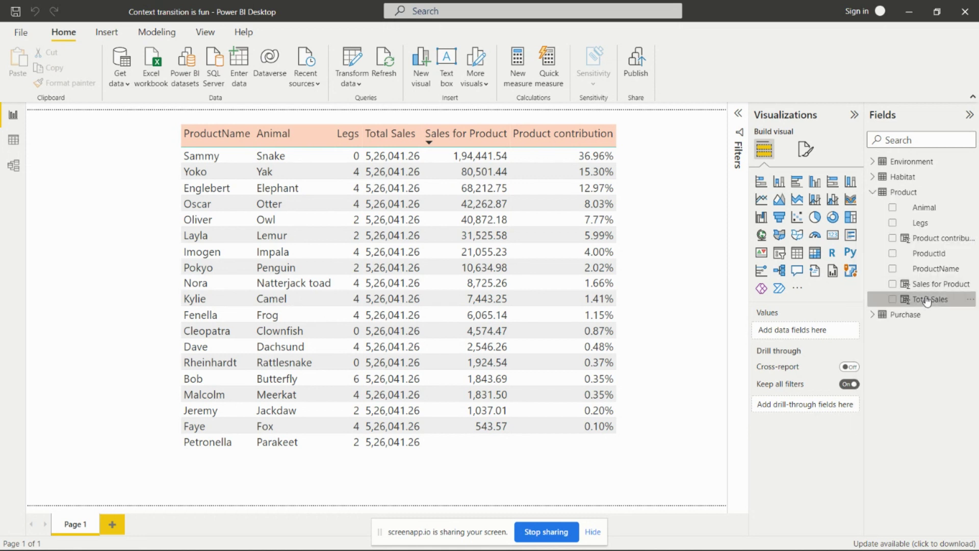
# Display the Total Sales formula and highlight its name, the SUMX function and the Purchase table argument
pyautogui.click(928, 301)
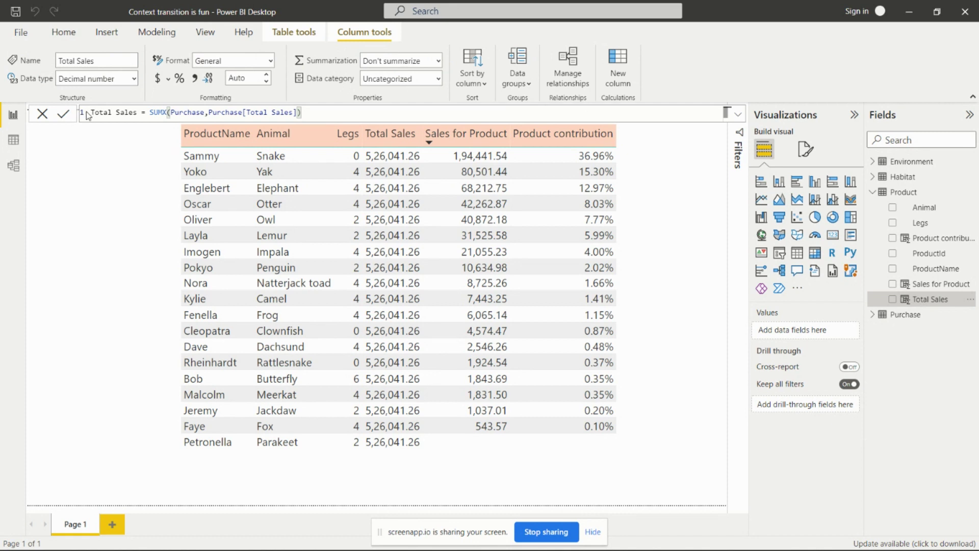
pyautogui.moveTo(92, 112); pyautogui.dragTo(137, 112)
pyautogui.click(146, 112)
pyautogui.doubleClick(159, 112)
pyautogui.click(187, 112)
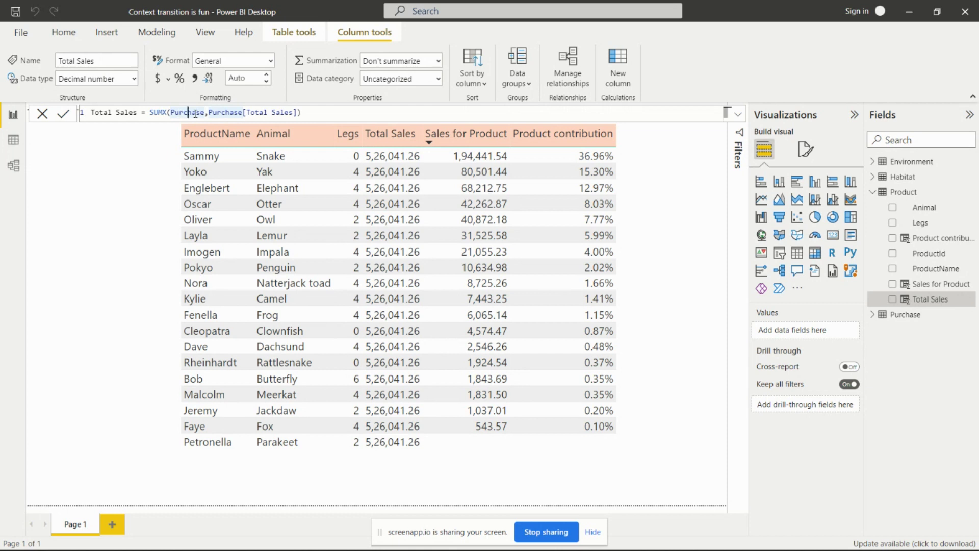
pyautogui.click(161, 112)
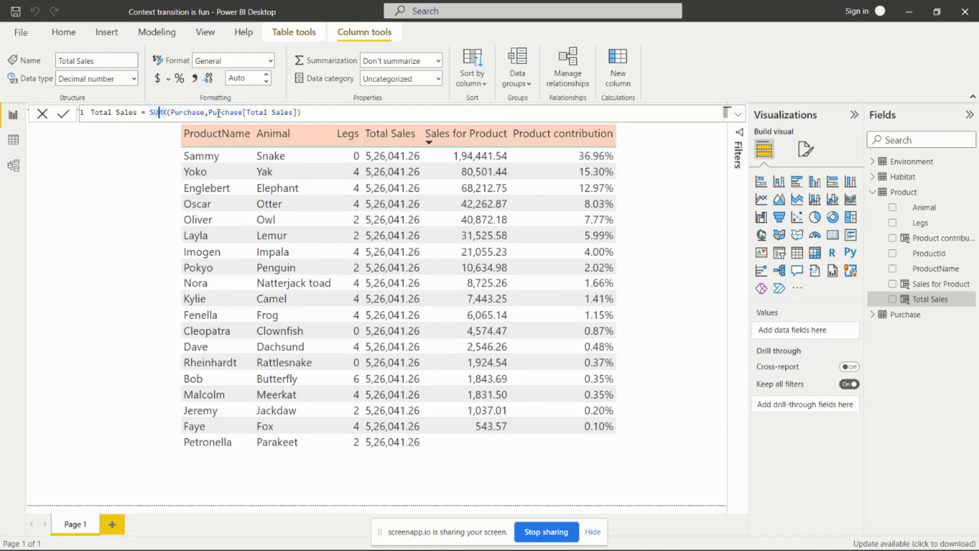
# Highlight the Purchase references in Total Sales, then view the Sales for Product and Product contribution formulas
pyautogui.click(189, 113)
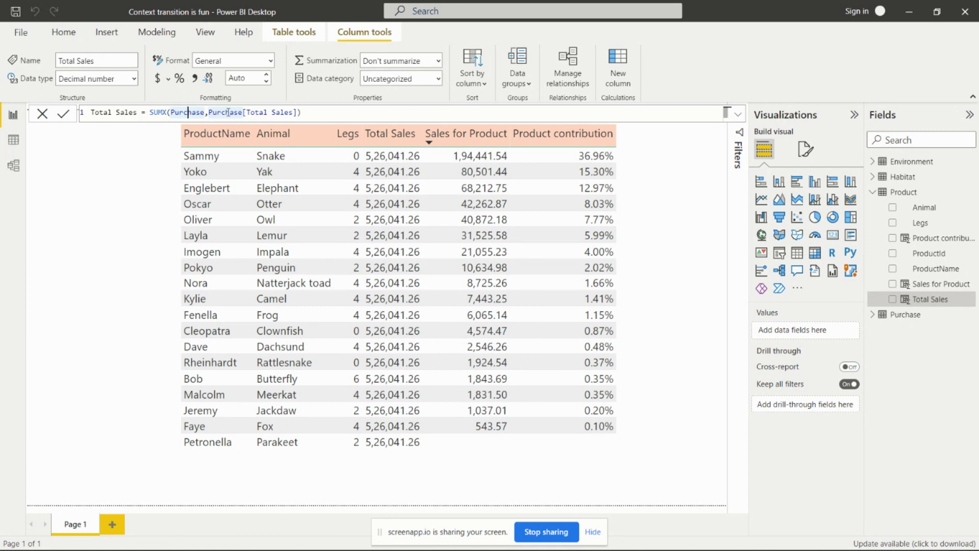
pyautogui.click(263, 113)
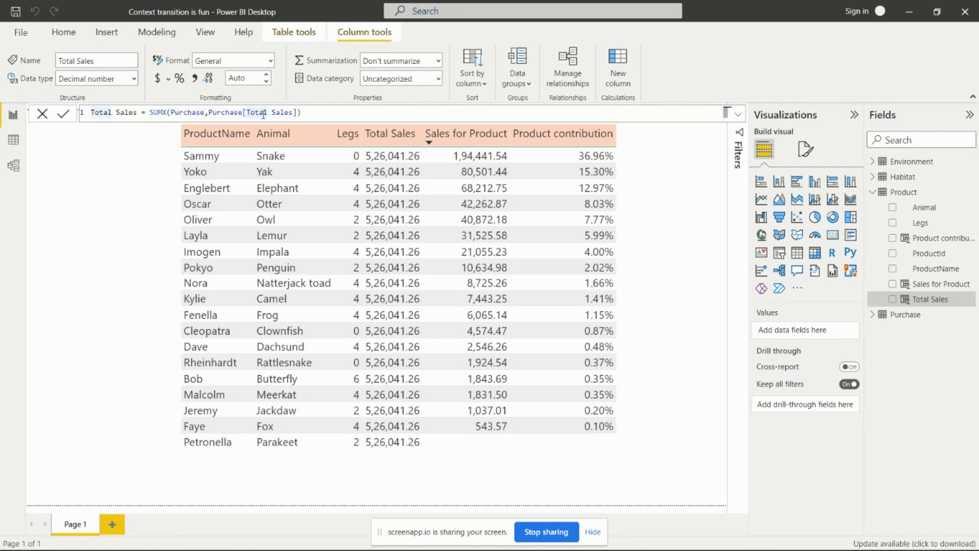
pyautogui.doubleClick(187, 113)
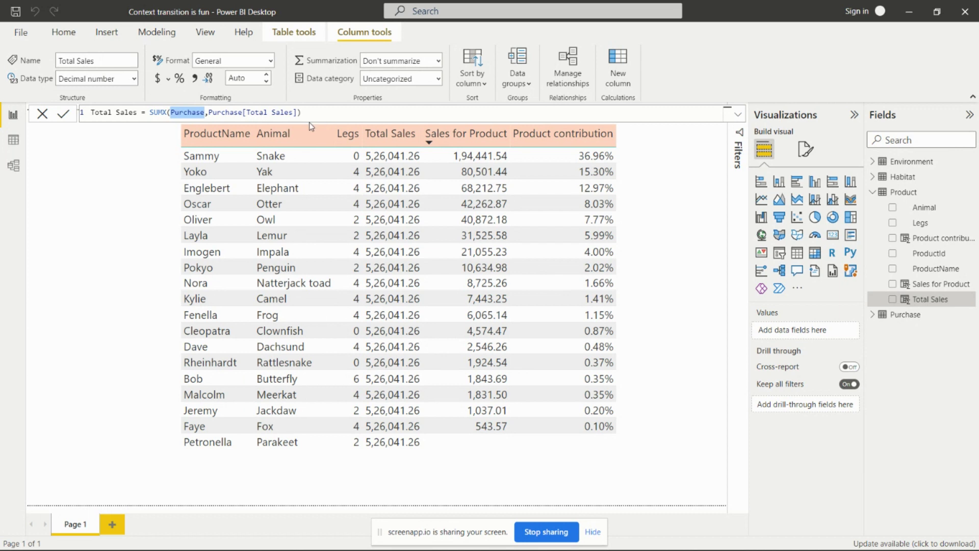
pyautogui.click(321, 114)
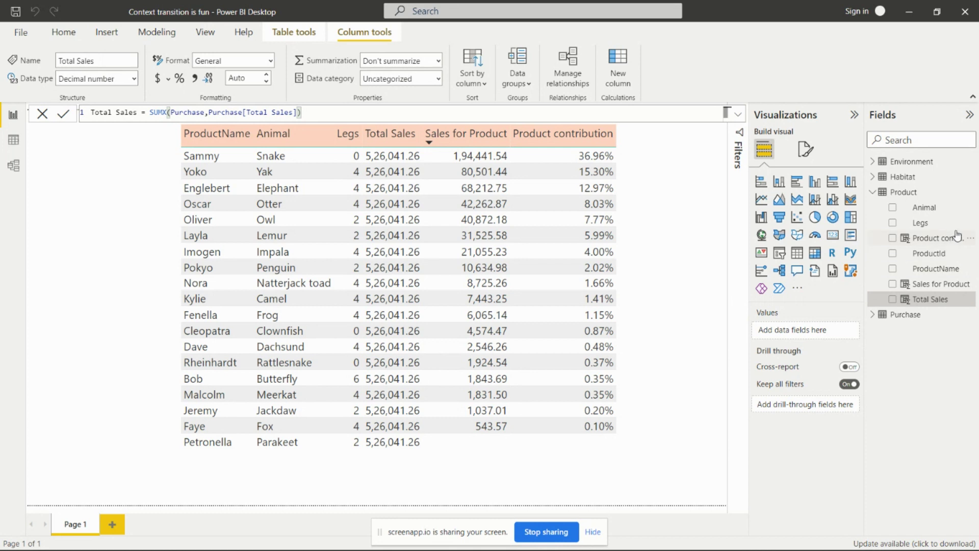
pyautogui.click(941, 287)
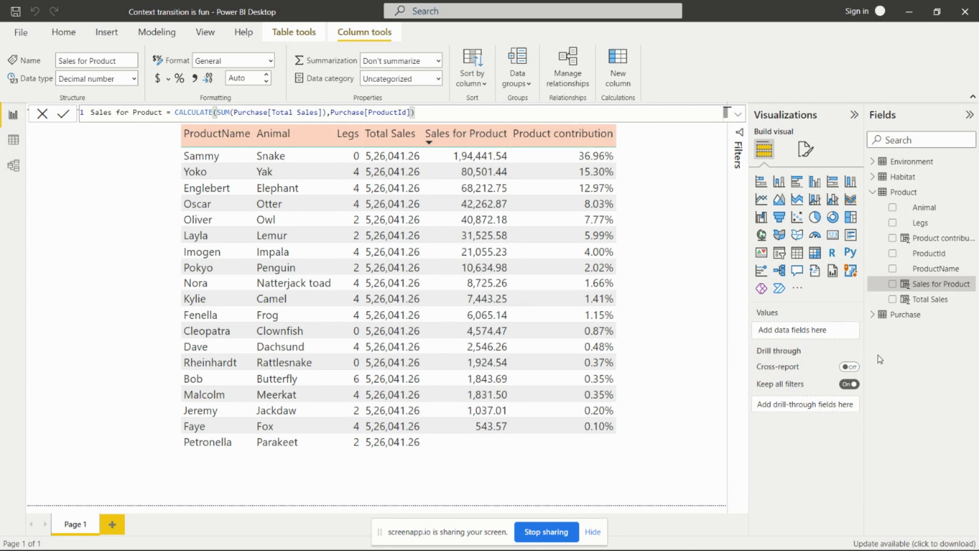
pyautogui.click(918, 242)
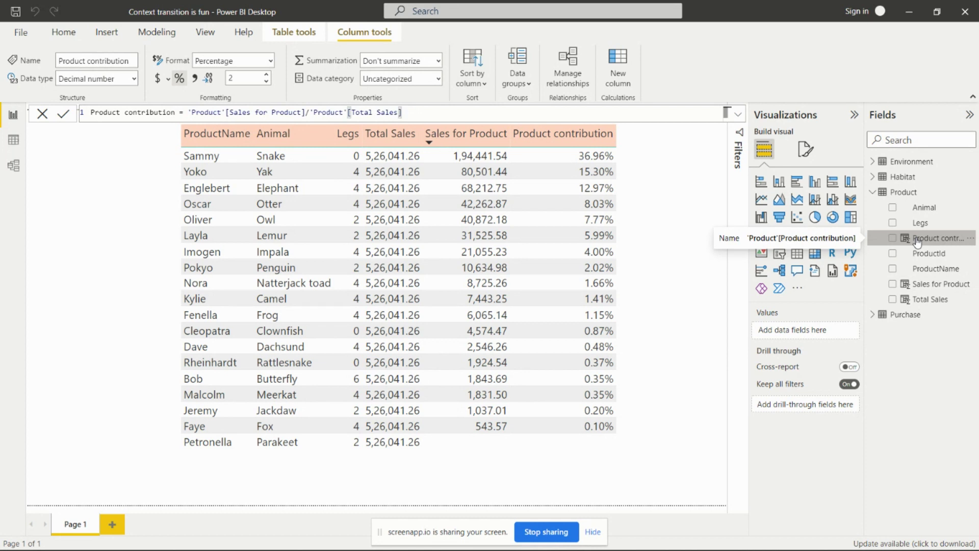
# Highlight the Product contribution formula's parts, Sales for Product over Total Sales, then select the report table visual
pyautogui.doubleClick(166, 114)
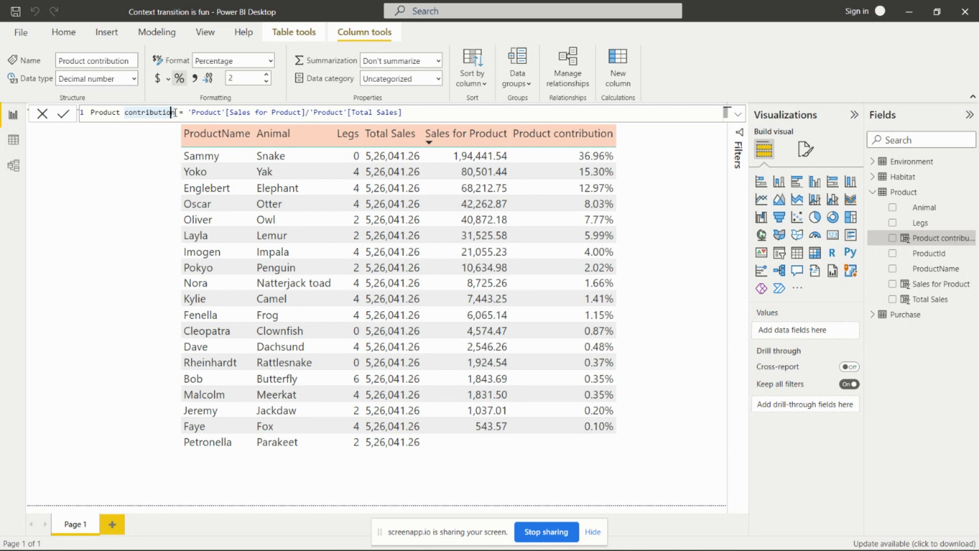
pyautogui.click(189, 113)
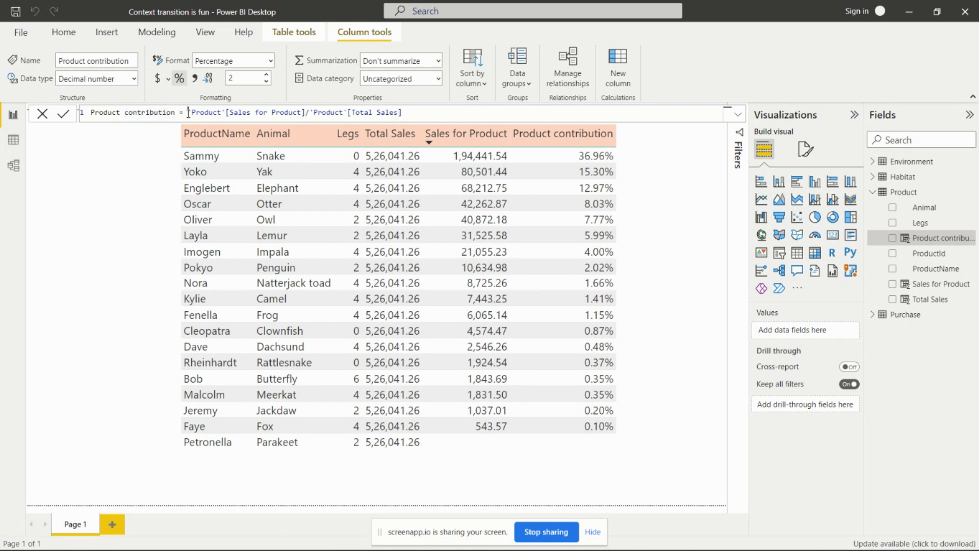
pyautogui.doubleClick(221, 112)
pyautogui.click(232, 113)
pyautogui.press('Right')
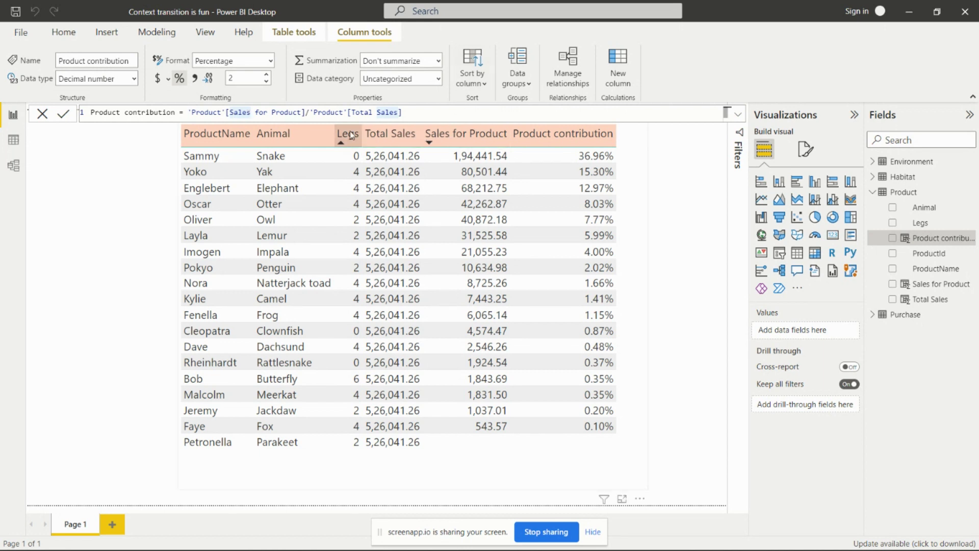
pyautogui.click(423, 113)
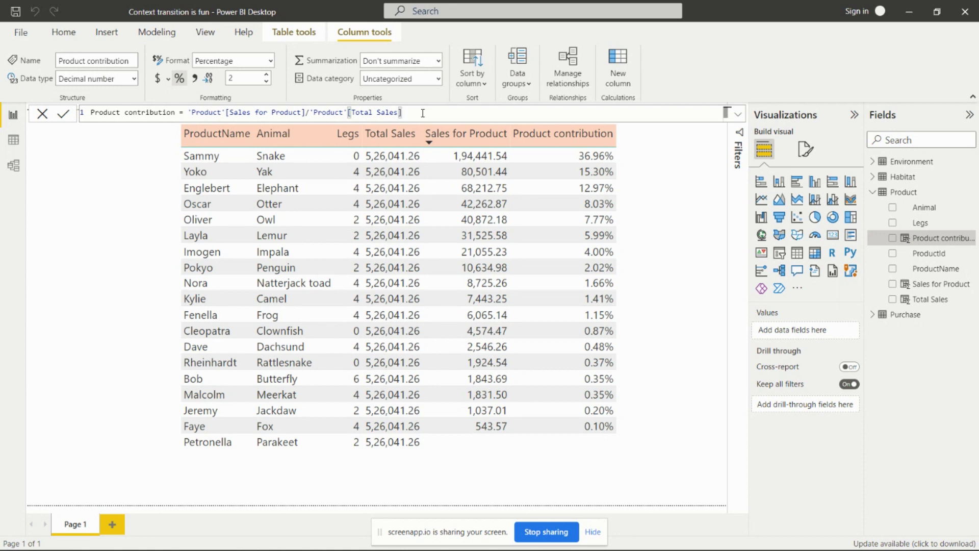
pyautogui.click(631, 149)
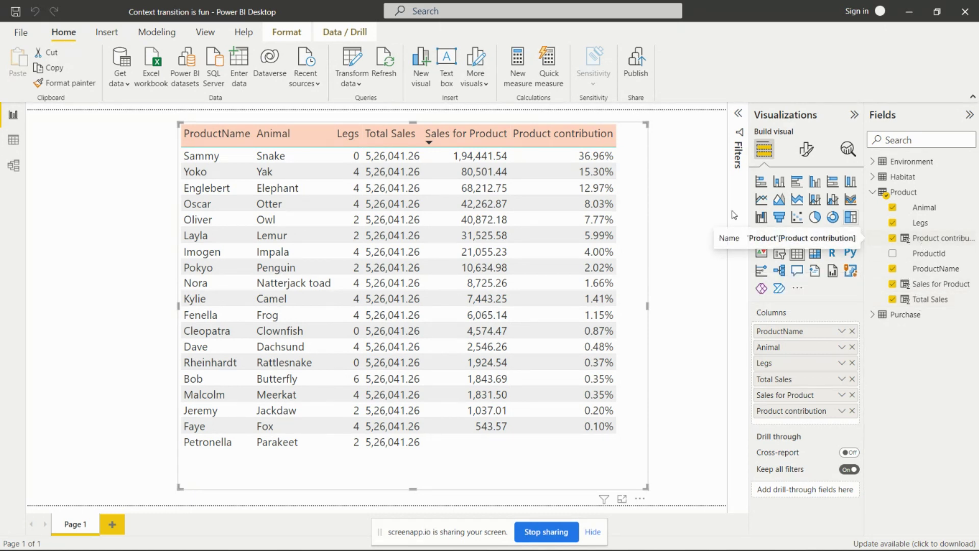
pyautogui.moveTo(767, 347)
pyautogui.mouseDown()
pyautogui.moveTo(770, 333)
pyautogui.moveTo(766, 357)
pyautogui.mouseUp()
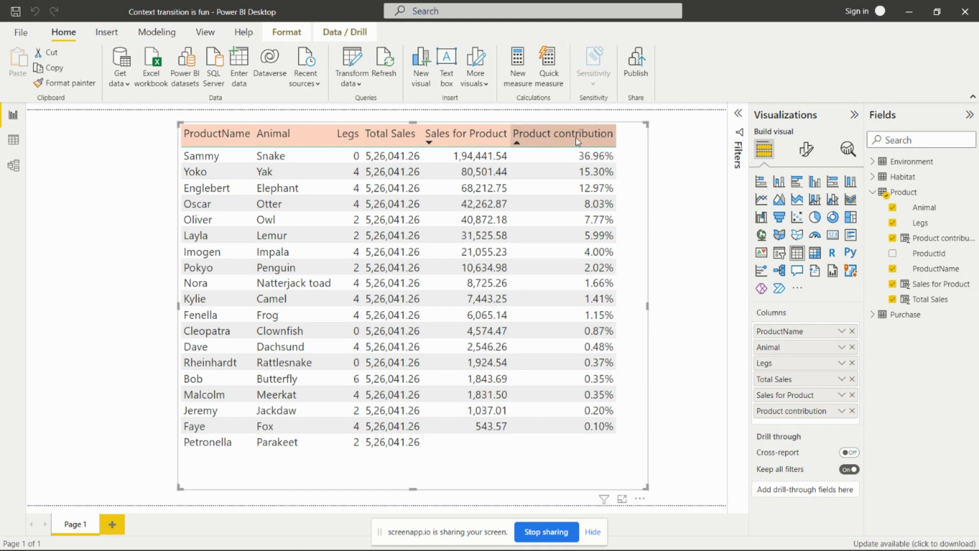
pyautogui.click(939, 241)
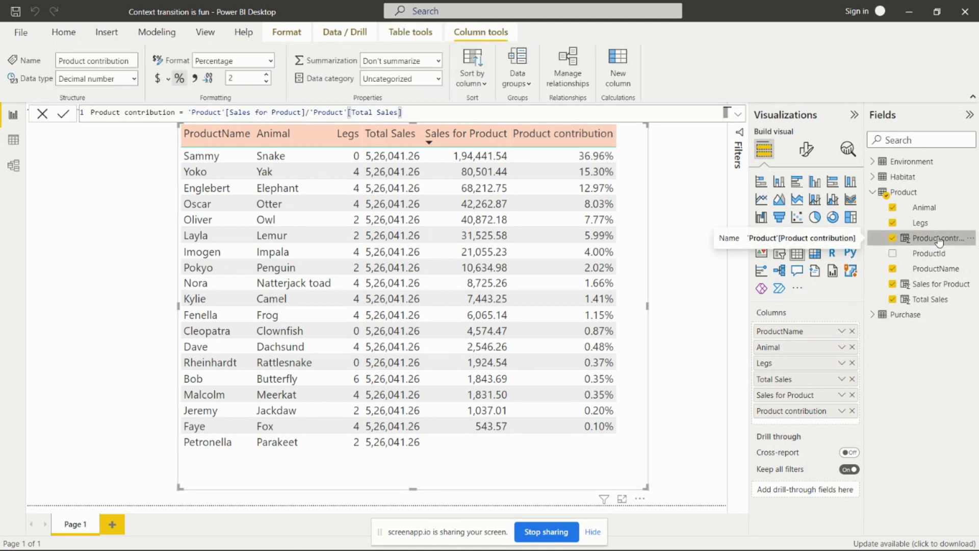
pyautogui.click(179, 81)
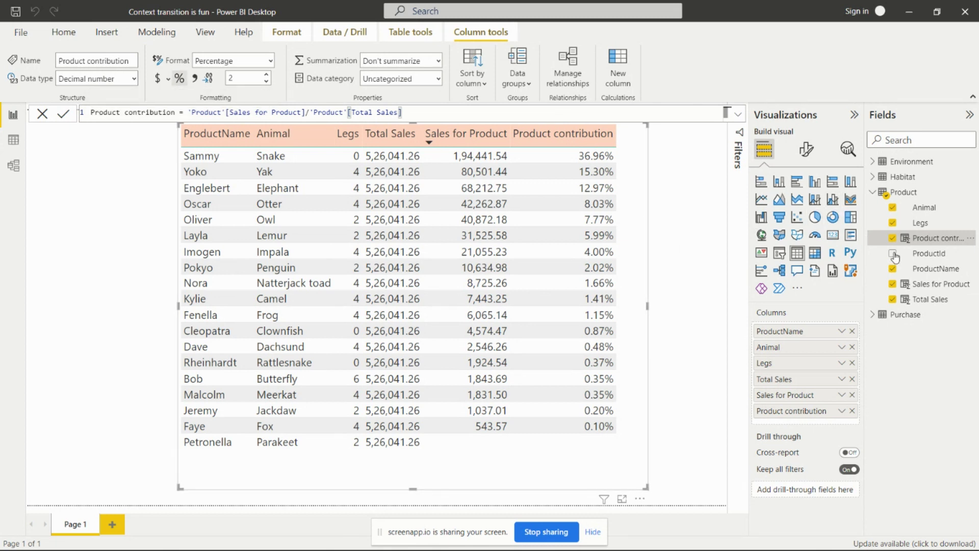
pyautogui.click(180, 81)
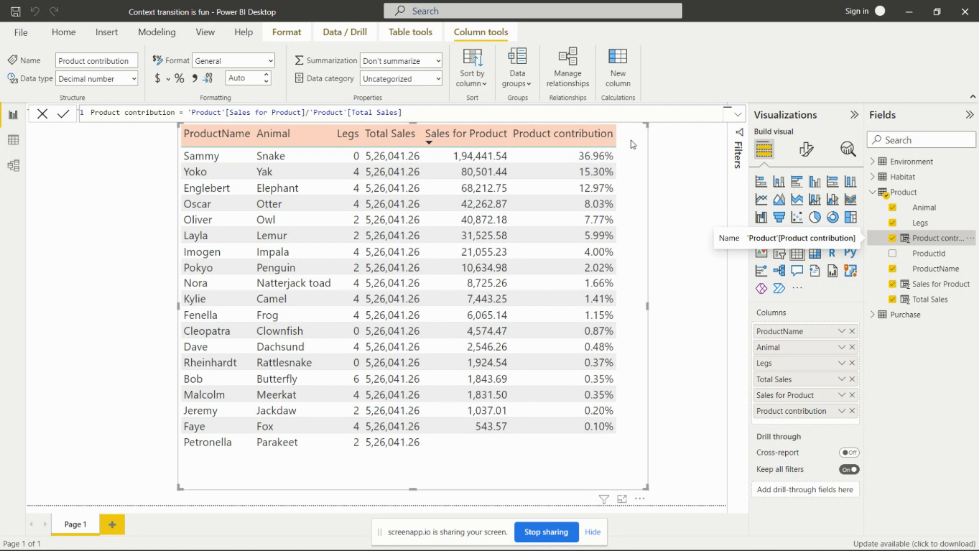
pyautogui.click(670, 152)
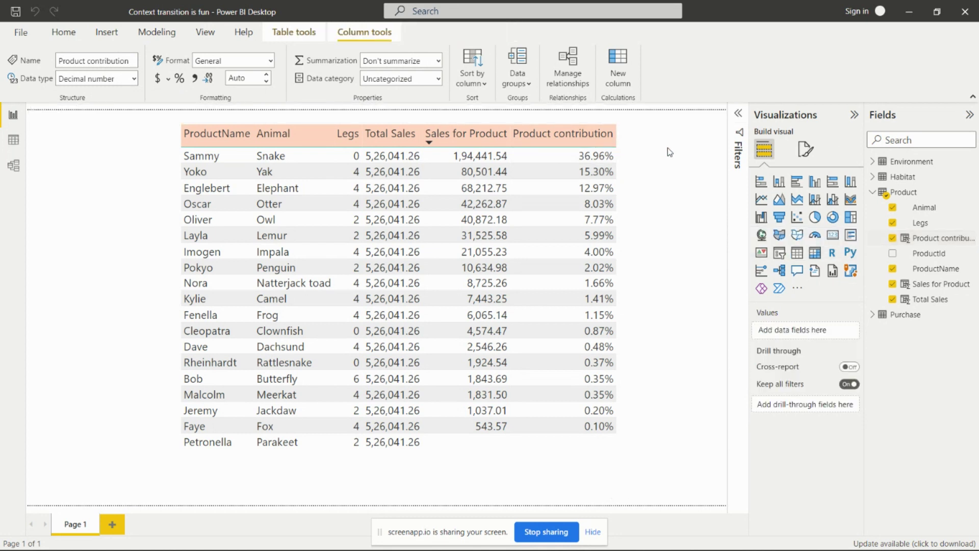